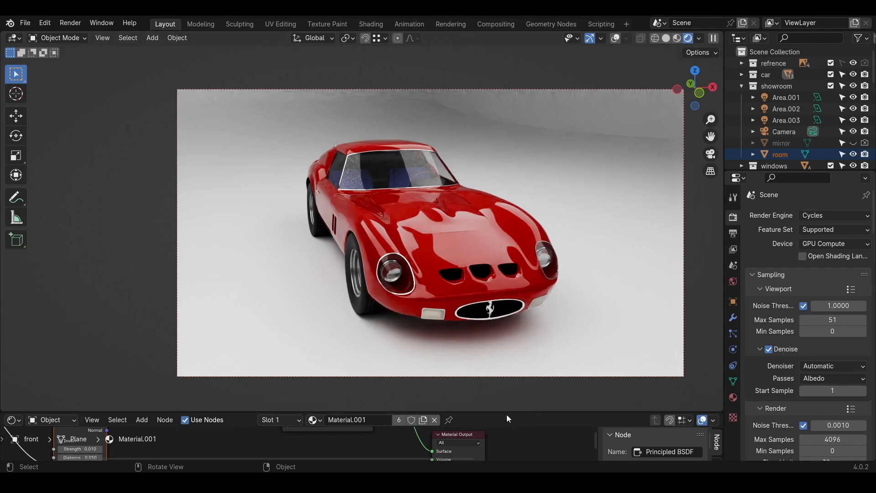
# Step: Set the base color of the newly added Principled BSDF node in Material.001 to a saturated red
pyautogui.moveTo(506, 414); pyautogui.dragTo(511, 233)
pyautogui.moveTo(396, 313); pyautogui.dragTo(373, 417, button='middle')
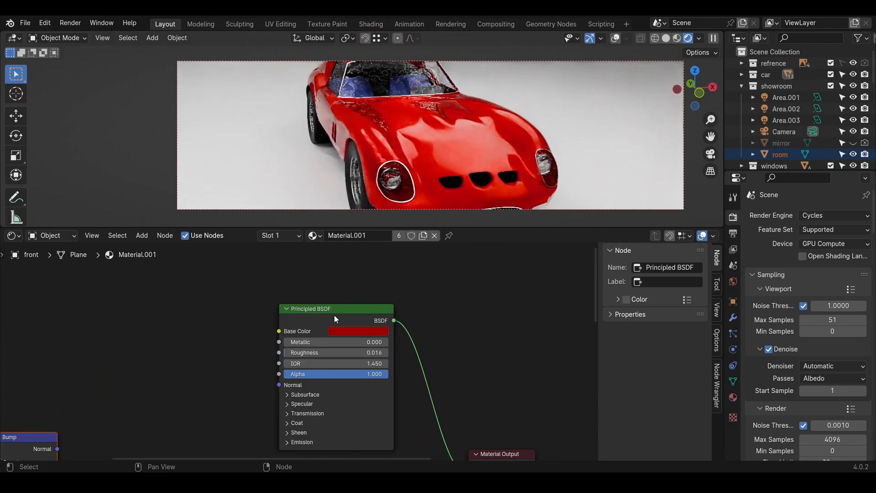
pyautogui.scroll(2, 335, 319)
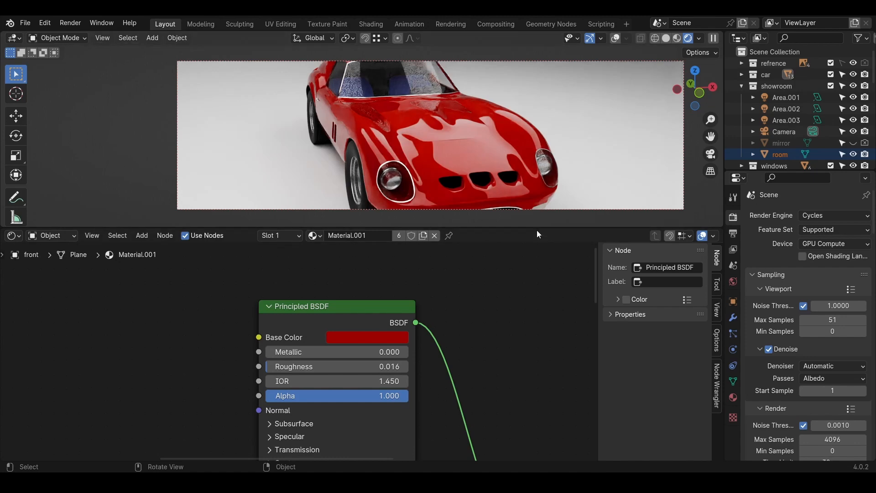
pyautogui.moveTo(536, 229); pyautogui.dragTo(541, 431)
pyautogui.moveTo(465, 276); pyautogui.dragTo(388, 269, button='middle')
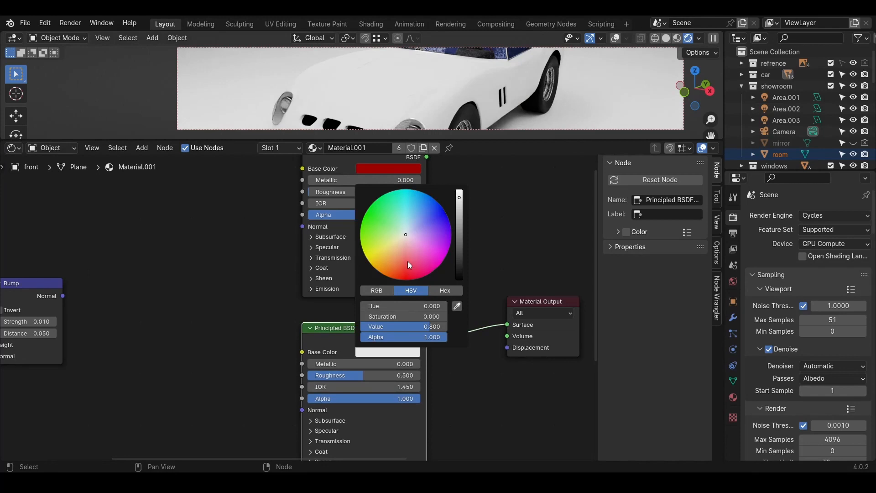
pyautogui.click(405, 268)
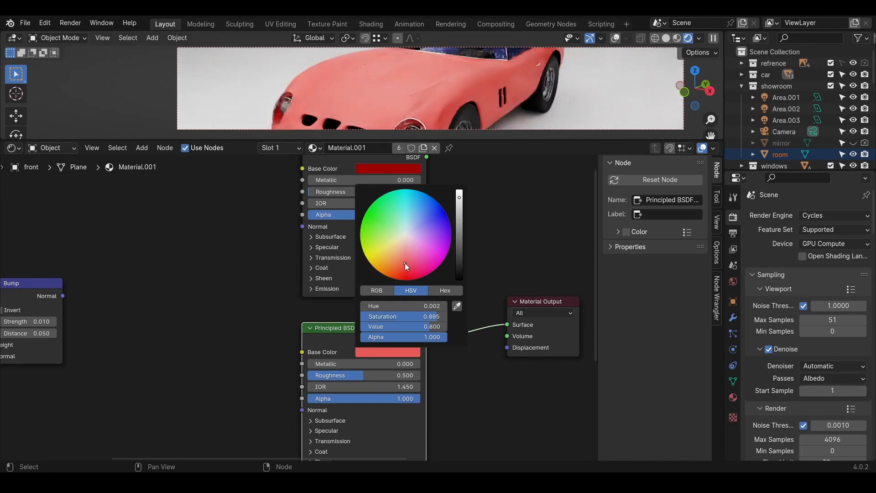
# Step: Expand the Coat settings of the new Principled BSDF node and raise the coat weight to 0.927
pyautogui.moveTo(245, 426); pyautogui.dragTo(274, 285, button='middle')
pyautogui.scroll(2, 324, 342)
pyautogui.scroll(2, 325, 335)
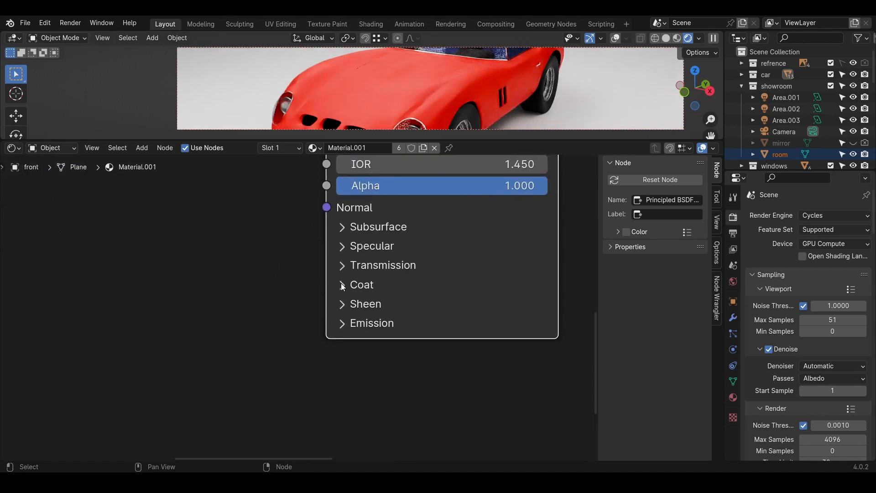
pyautogui.click(337, 286)
pyautogui.moveTo(291, 344); pyautogui.dragTo(90, 284, button='middle')
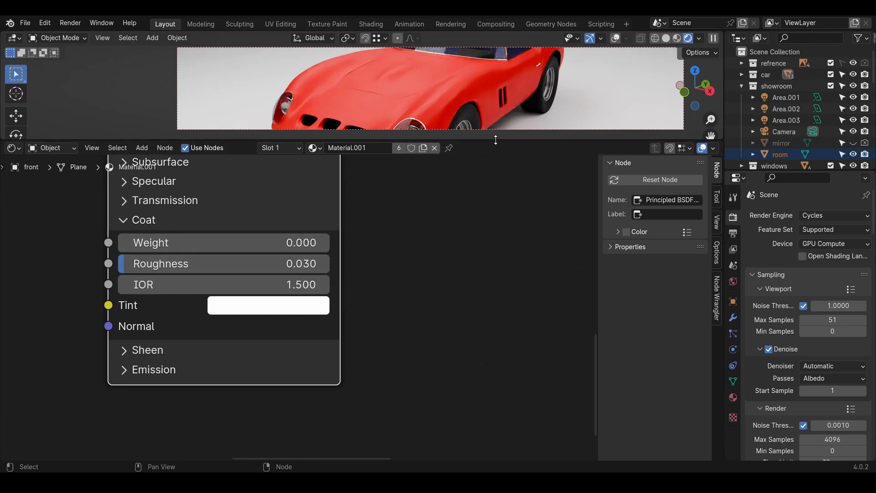
pyautogui.moveTo(497, 142); pyautogui.dragTo(457, 353)
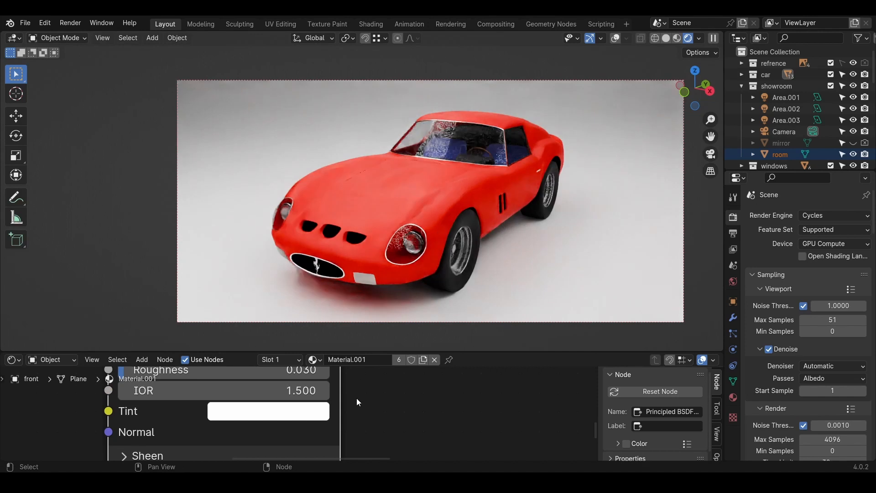
pyautogui.keyDown('shift'); pyautogui.scroll(3, 354, 431); pyautogui.keyUp('shift')
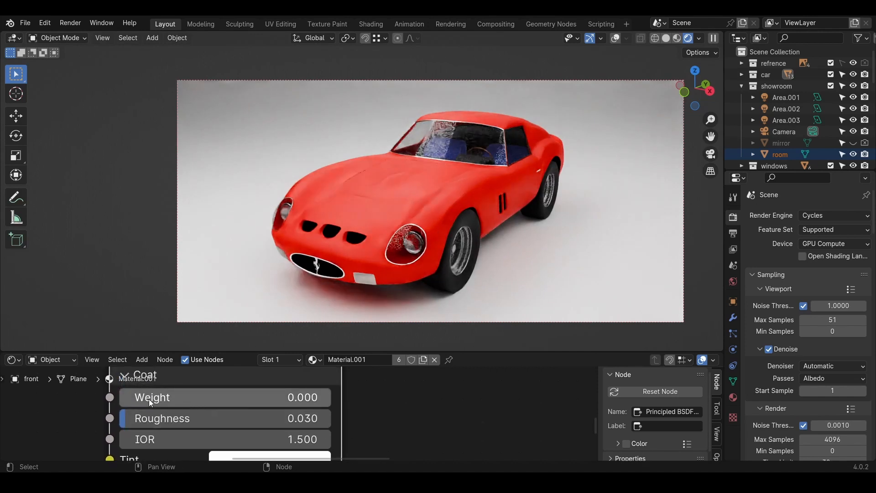
pyautogui.moveTo(137, 397); pyautogui.dragTo(332, 397)
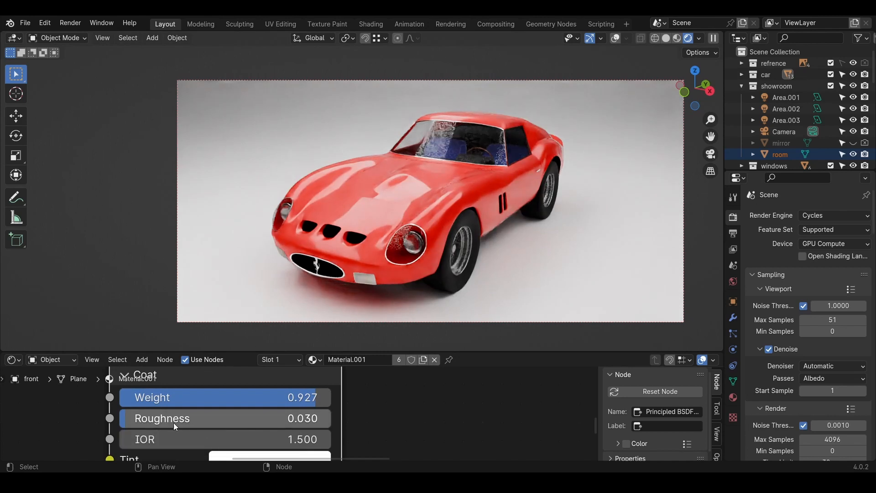
# Step: Try a coat roughness of 1.000 on the car paint
pyautogui.moveTo(174, 420); pyautogui.dragTo(347, 420)
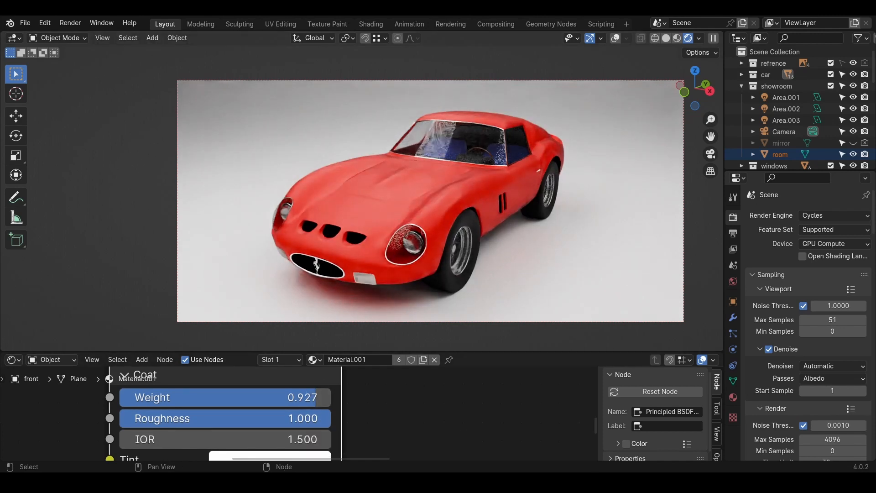
pyautogui.click(321, 417)
pyautogui.click(385, 415)
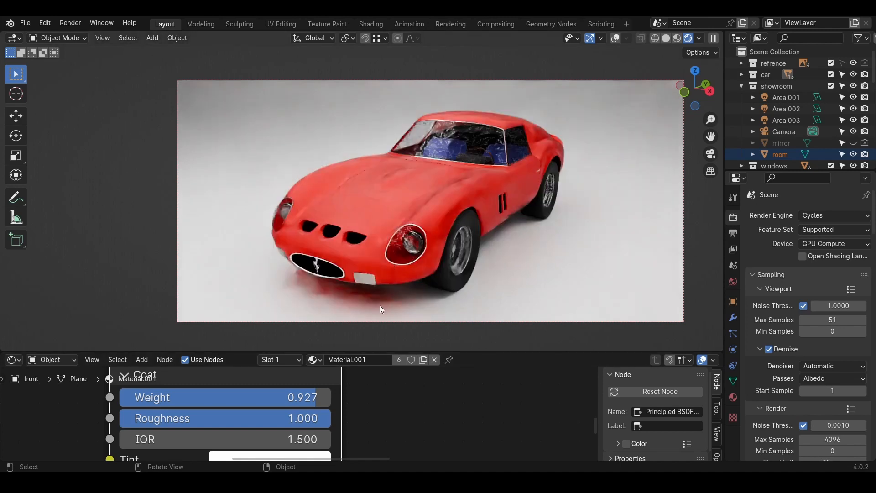
# Step: Lower the coat roughness to 0.029 and change the coat tint to blue
pyautogui.moveTo(324, 420); pyautogui.dragTo(126, 420)
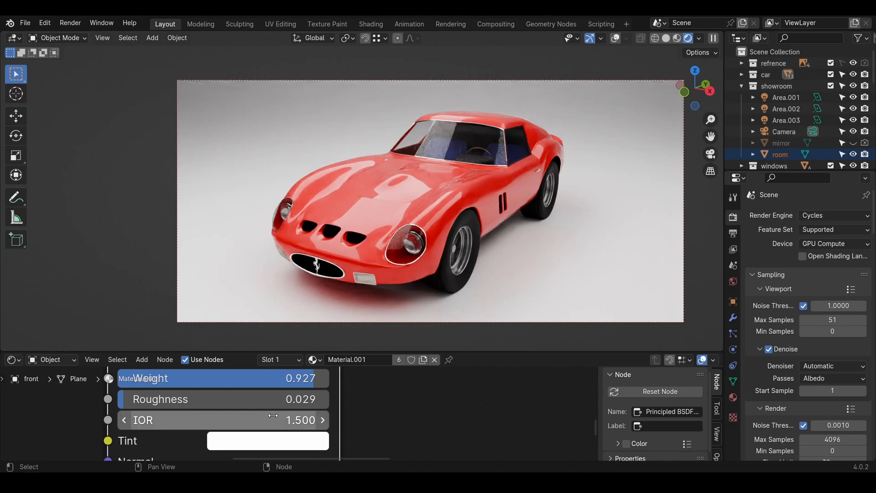
pyautogui.click(275, 443)
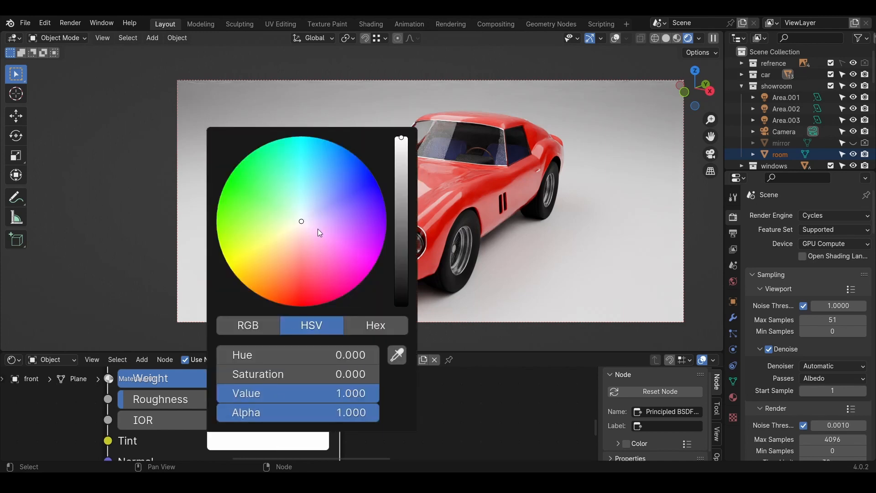
pyautogui.moveTo(329, 199)
pyautogui.mouseDown()
pyautogui.moveTo(343, 190)
pyautogui.moveTo(343, 170)
pyautogui.mouseUp()
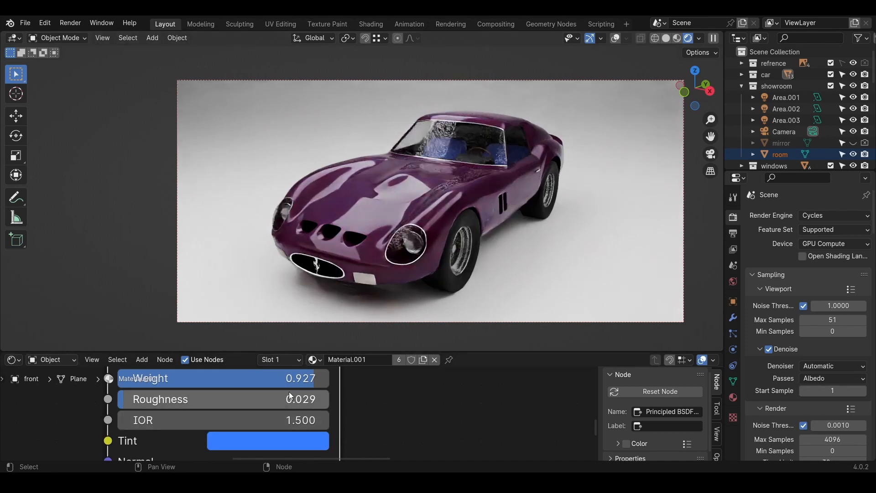
# Step: Set the coat IOR of the car paint to 1
pyautogui.scroll(-3, 295, 397)
pyautogui.scroll(-6, 292, 436)
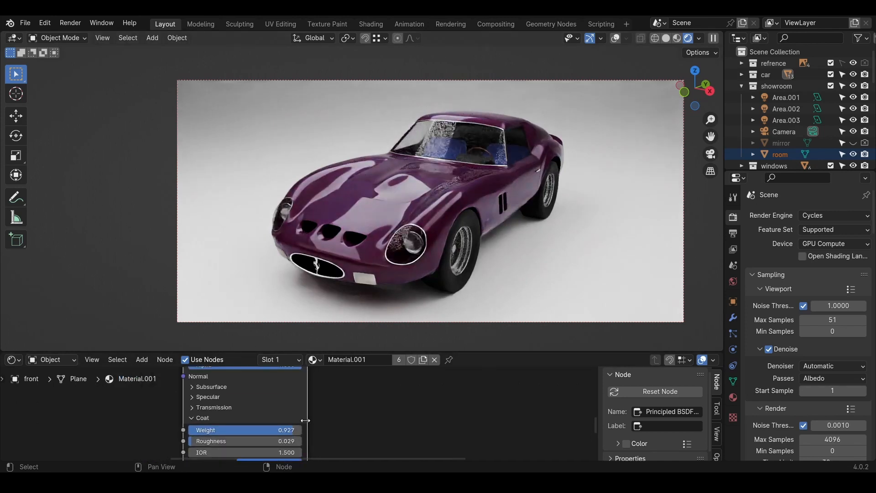
pyautogui.scroll(3, 314, 413)
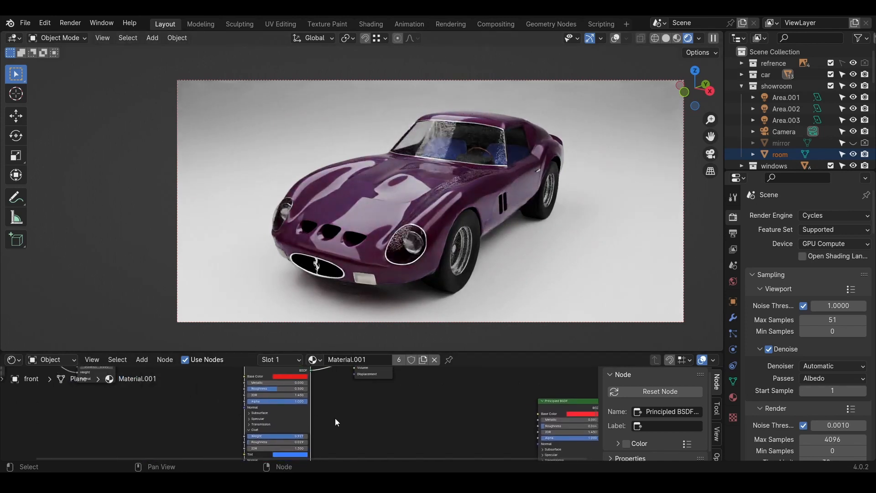
pyautogui.moveTo(255, 352); pyautogui.dragTo(319, 229)
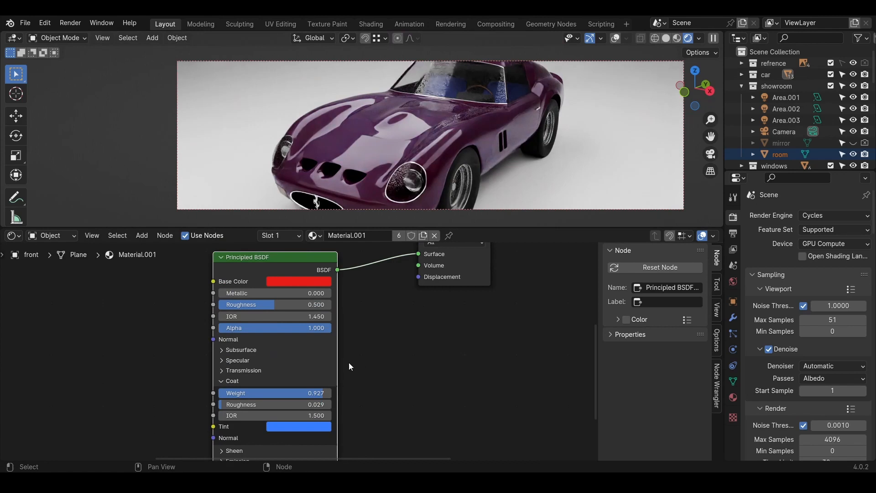
pyautogui.click(301, 417)
pyautogui.write('1')
pyautogui.press('Return')
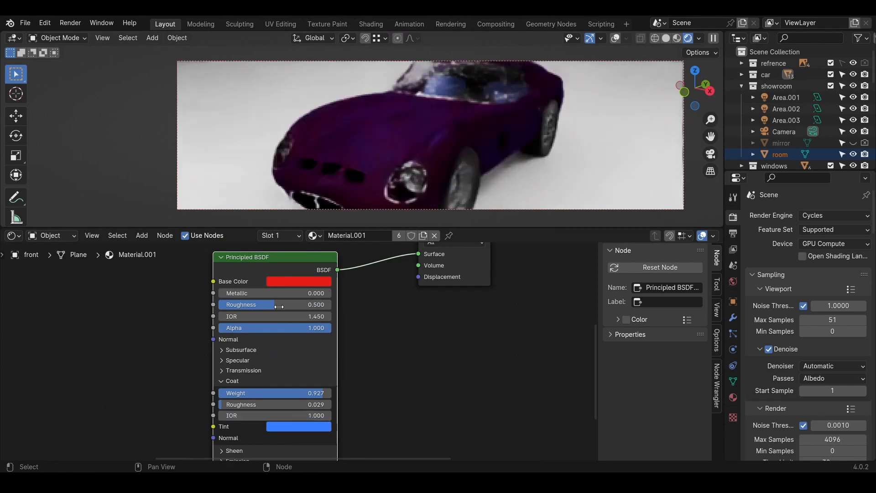
# Step: Inspect the car's front up close and set the coat IOR to 2
pyautogui.moveTo(546, 229); pyautogui.dragTo(547, 341)
pyautogui.scroll(2, 444, 201)
pyautogui.moveTo(448, 189); pyautogui.dragTo(458, 182, button='middle')
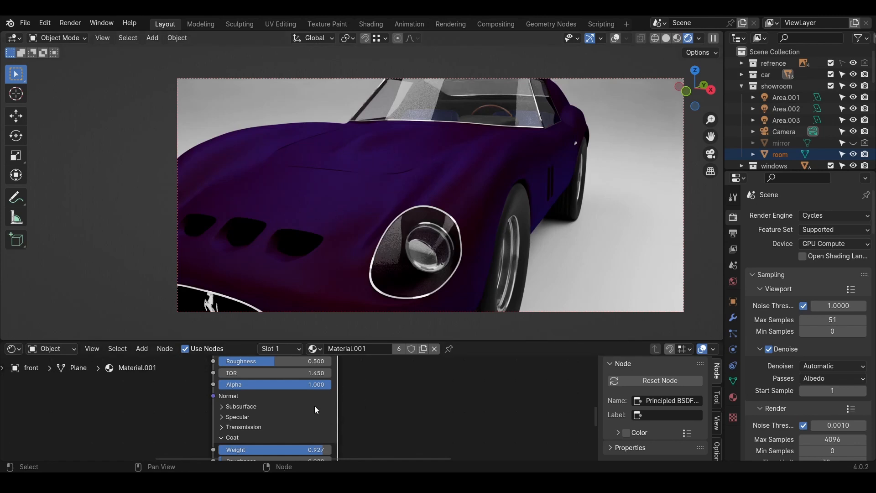
pyautogui.scroll(-4, 300, 415)
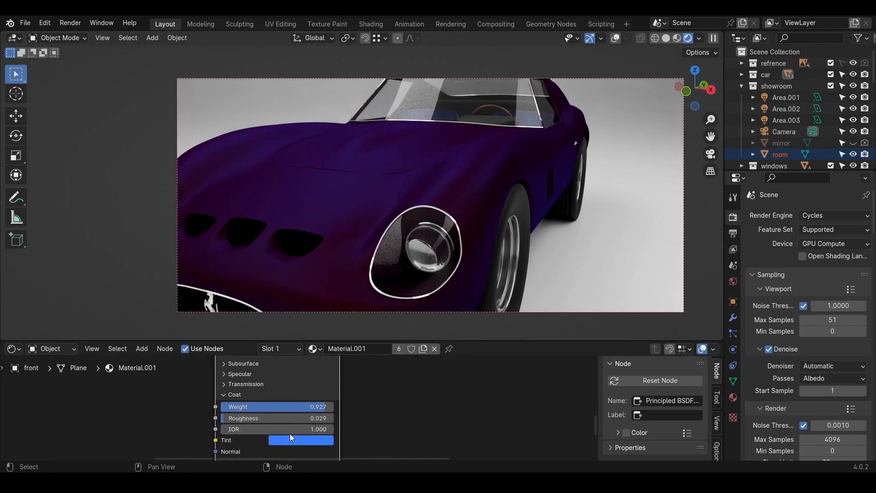
pyautogui.click(289, 432)
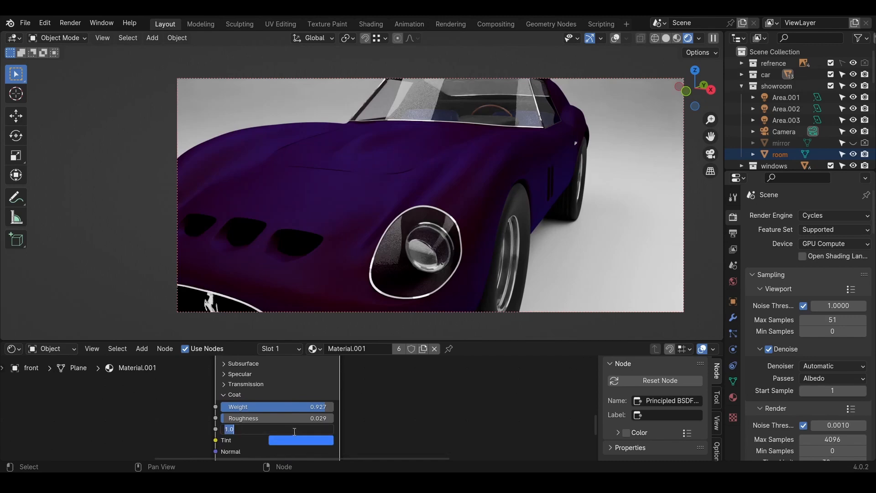
pyautogui.write('2')
pyautogui.press('Return')
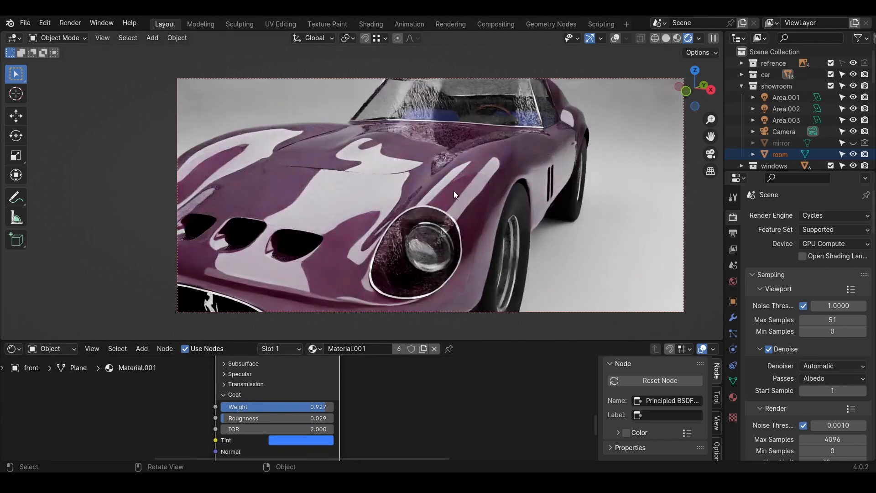
# Step: View the hood from another angle and set the coat IOR to 1.5
pyautogui.moveTo(456, 174); pyautogui.dragTo(494, 187, button='middle')
pyautogui.click(302, 427)
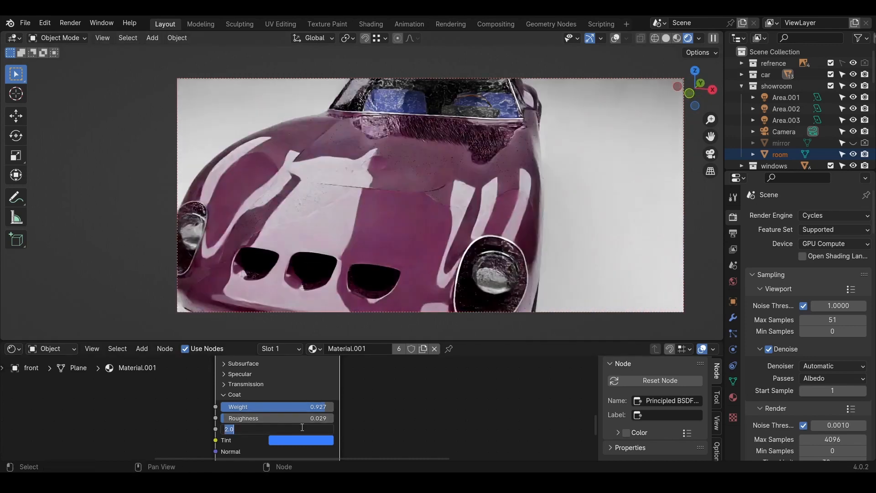
pyautogui.write('1')
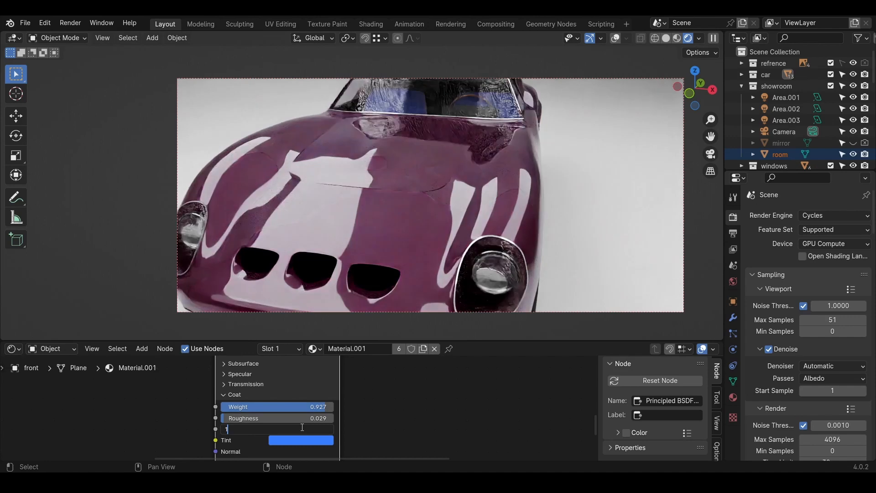
pyautogui.write('.')
pyautogui.write('5')
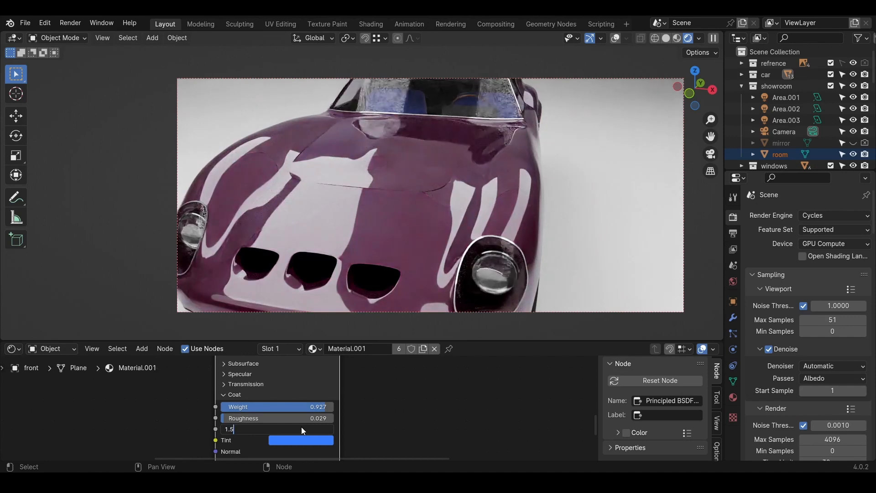
pyautogui.press('Return')
# Step: Set the coat IOR of the car paint to 1.3
pyautogui.moveTo(478, 212); pyautogui.dragTo(452, 193, button='middle')
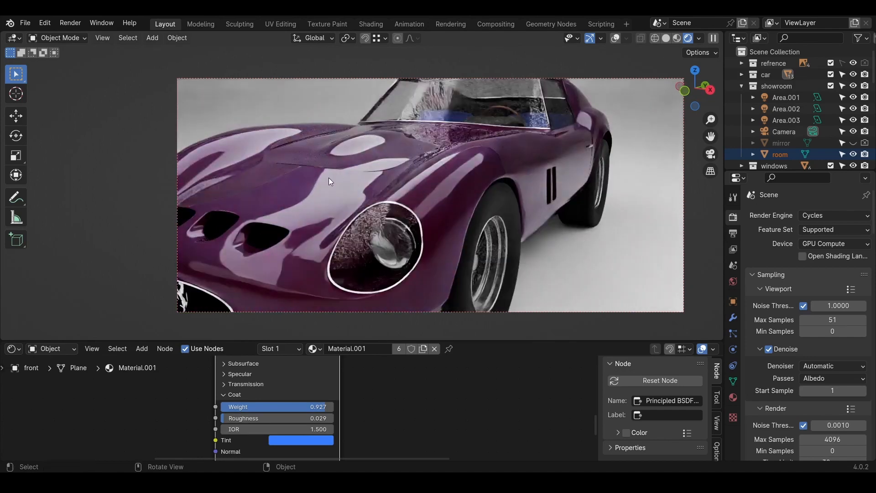
pyautogui.click(285, 429)
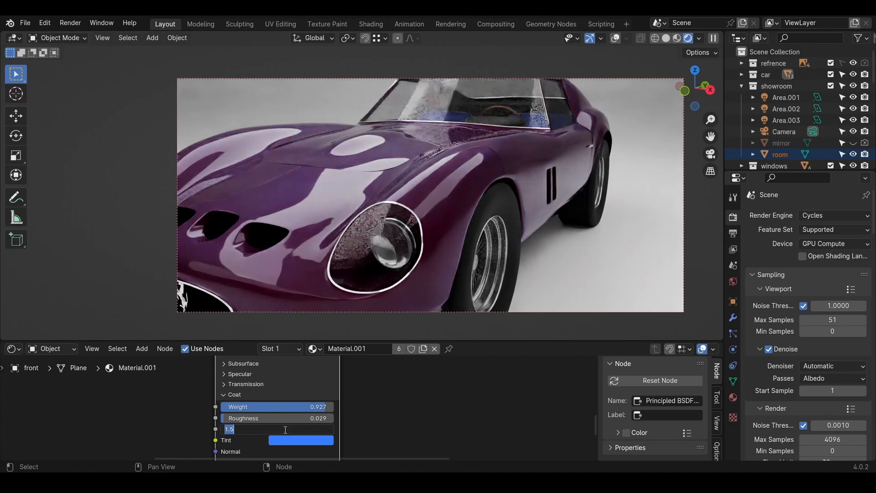
pyautogui.write('1.3')
pyautogui.press('Return')
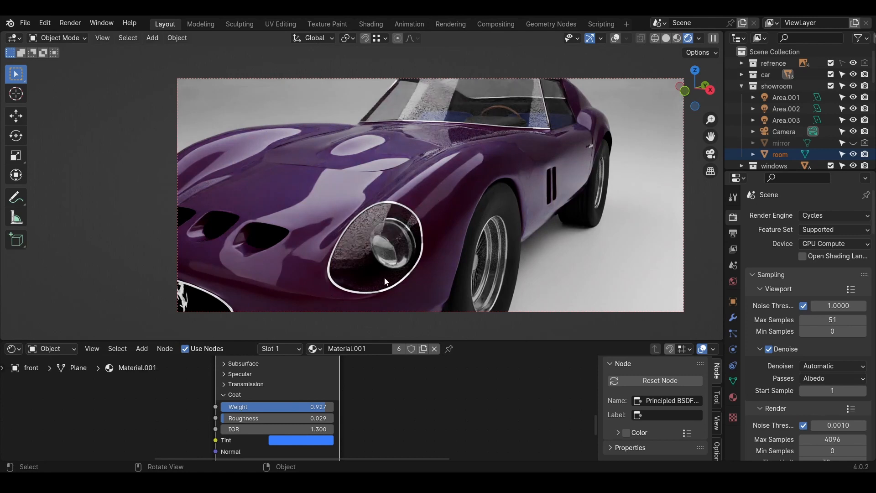
# Step: Change the coat tint of the car paint to green
pyautogui.moveTo(350, 382); pyautogui.dragTo(364, 358, button='middle')
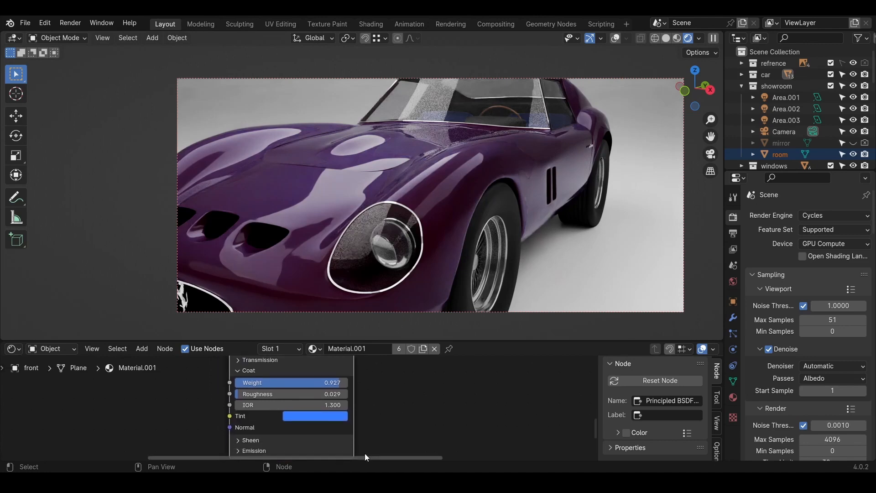
pyautogui.click(330, 418)
pyautogui.click(316, 281)
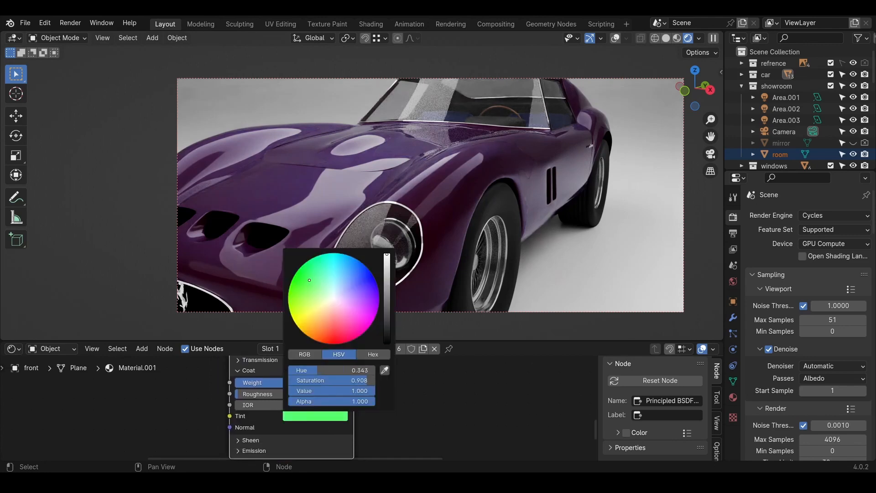
# Step: Sweep the base Roughness of the red Principled BSDF node up to 1.000 and back down to 0.045
pyautogui.moveTo(289, 293); pyautogui.dragTo(303, 421, button='middle')
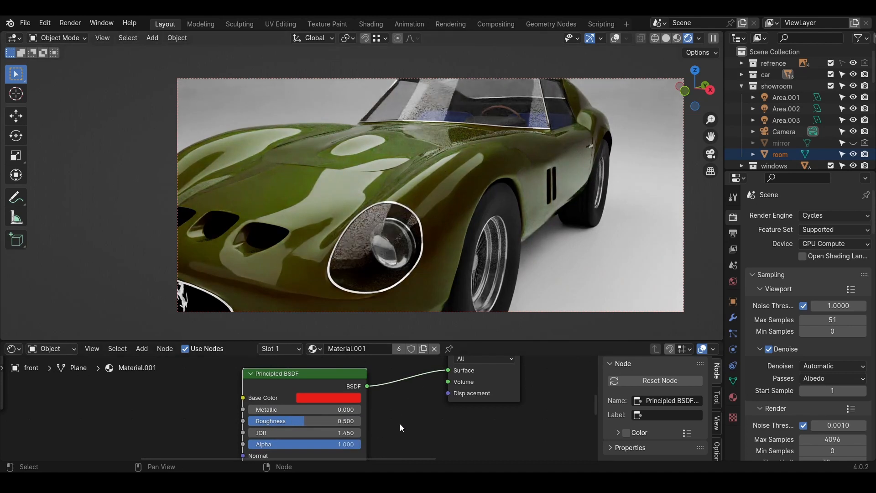
pyautogui.moveTo(383, 426)
pyautogui.mouseDown(button='middle')
pyautogui.moveTo(396, 436)
pyautogui.moveTo(393, 422)
pyautogui.mouseUp(button='middle')
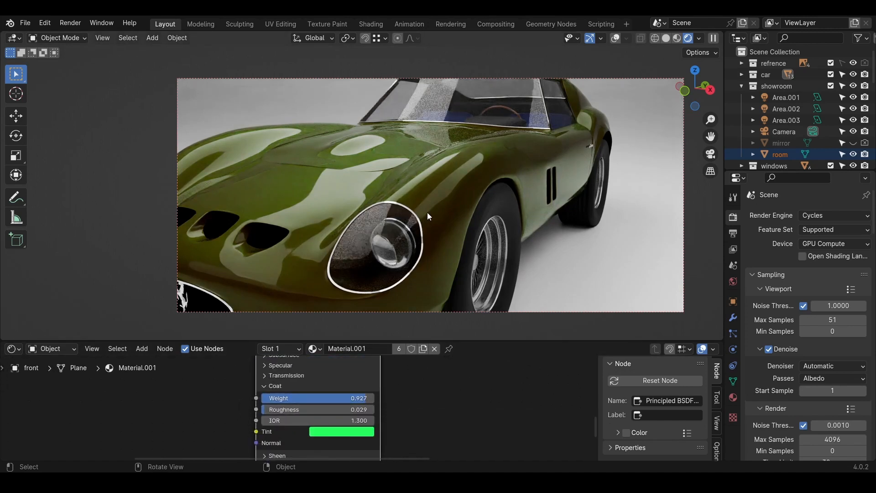
pyautogui.moveTo(422, 391); pyautogui.dragTo(431, 457, button='middle')
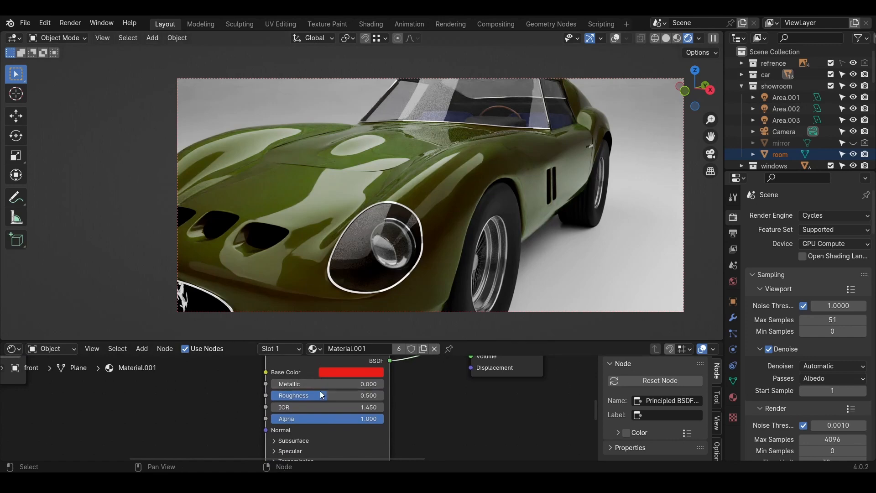
pyautogui.moveTo(328, 401); pyautogui.dragTo(384, 400)
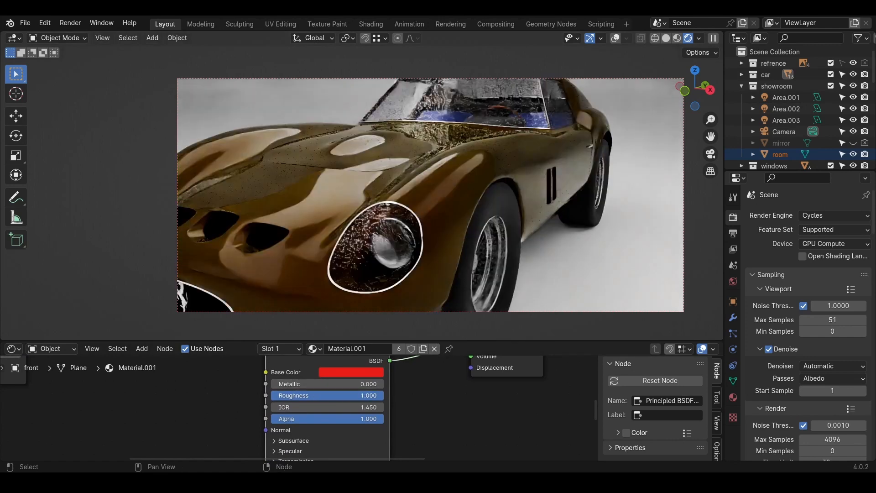
pyautogui.moveTo(383, 395); pyautogui.dragTo(277, 395)
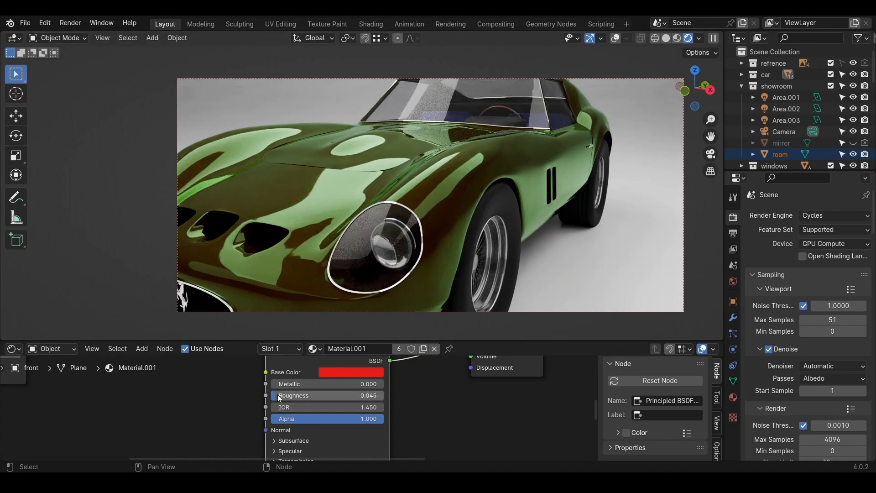
# Step: Compare the car paint with the base Roughness at 1.000 and at 0.000 from different viewpoints
pyautogui.moveTo(280, 399); pyautogui.dragTo(383, 398)
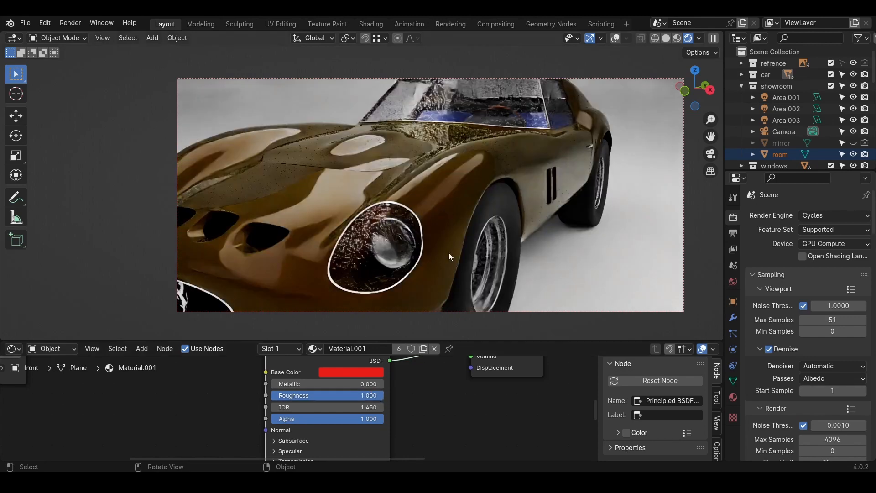
pyautogui.moveTo(457, 230); pyautogui.dragTo(494, 185, button='middle')
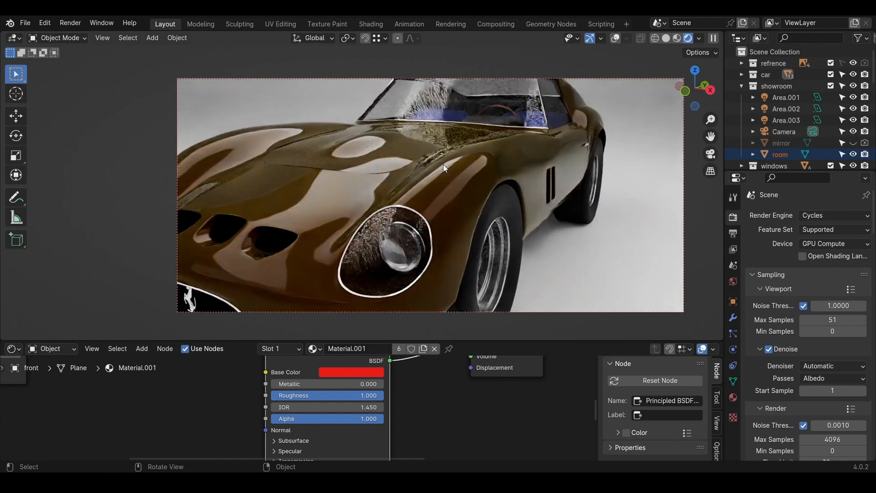
pyautogui.moveTo(370, 395); pyautogui.dragTo(274, 395)
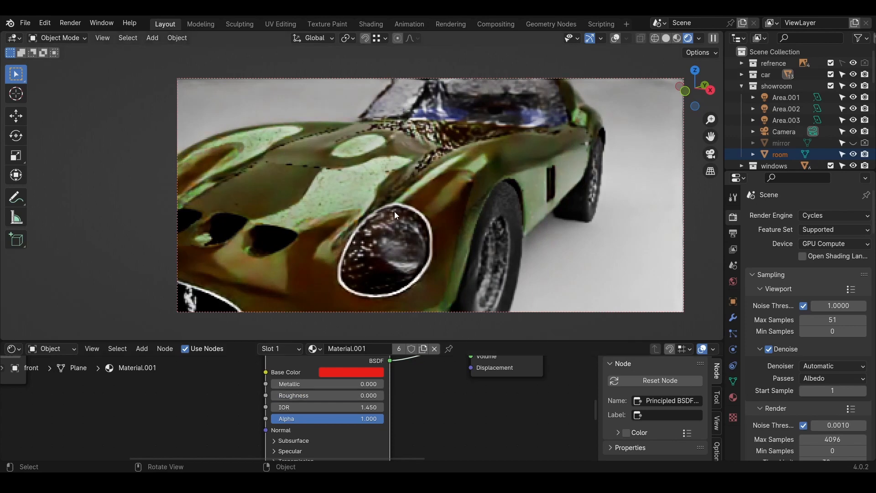
pyautogui.moveTo(419, 186); pyautogui.dragTo(500, 177, button='middle')
pyautogui.scroll(-4, 420, 215)
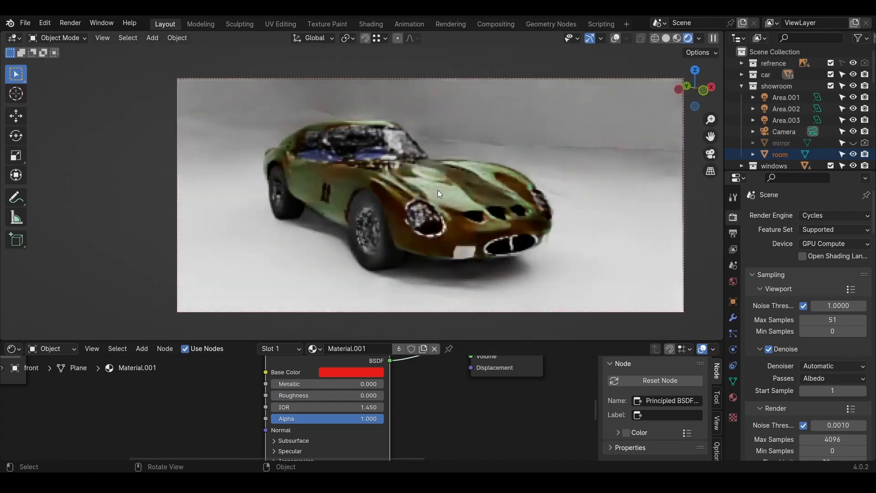
pyautogui.moveTo(437, 190); pyautogui.dragTo(394, 224, button='middle')
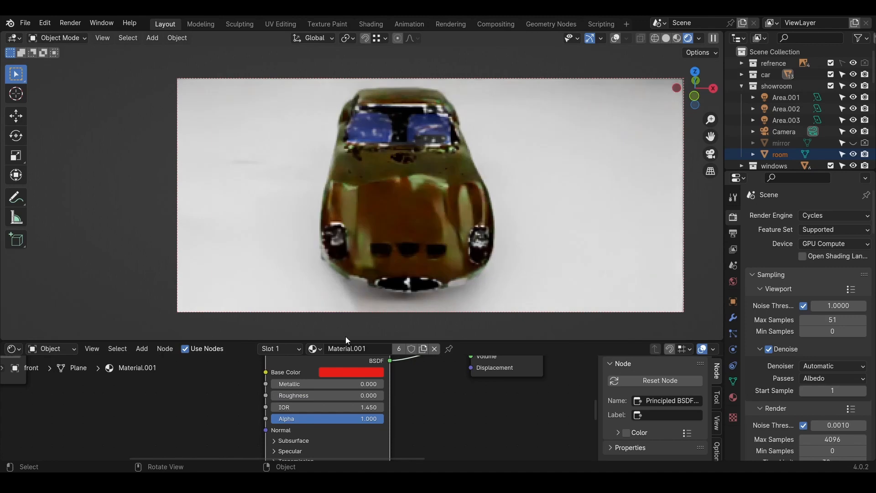
# Step: Set the base Roughness of the red Principled BSDF node to 0.5 and view the car from its front corner
pyautogui.click(292, 396)
pyautogui.write('0.5')
pyautogui.press('Return')
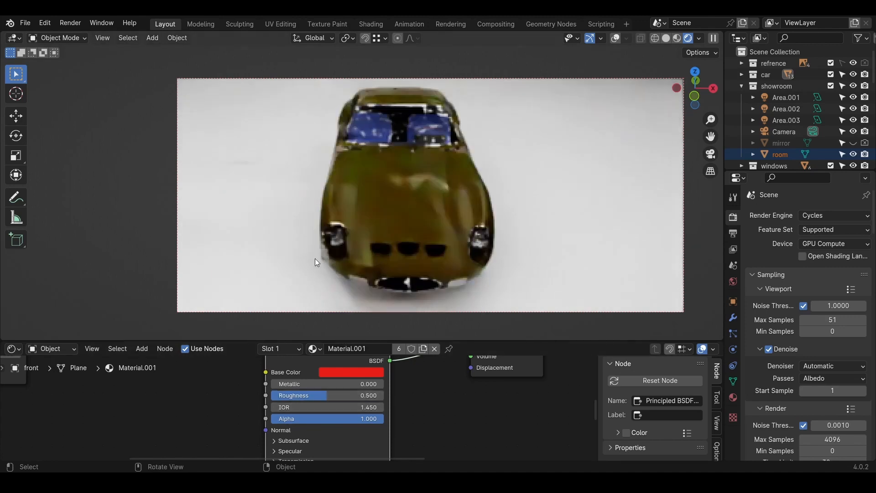
pyautogui.moveTo(430, 215); pyautogui.dragTo(388, 177, button='middle')
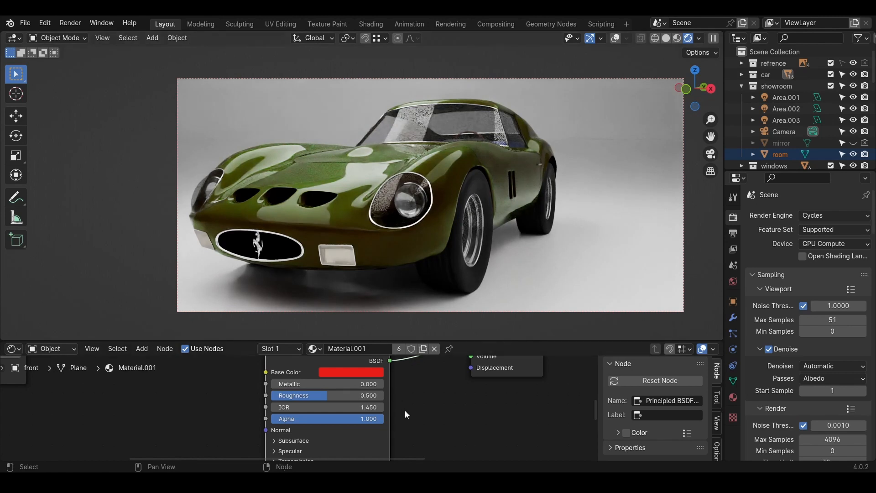
# Step: Examine the Principled BSDF node's Base Color and its Coat settings, including the Tint color
pyautogui.scroll(-3, 403, 408)
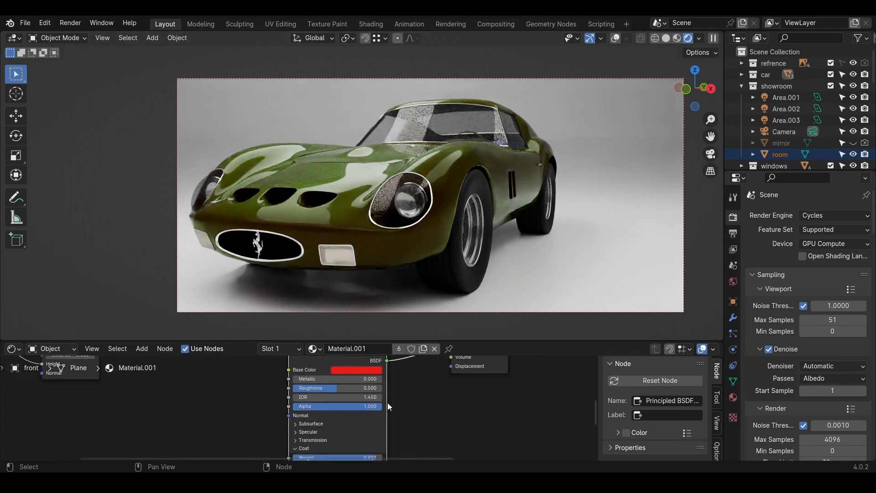
pyautogui.moveTo(398, 405); pyautogui.dragTo(282, 383, button='middle')
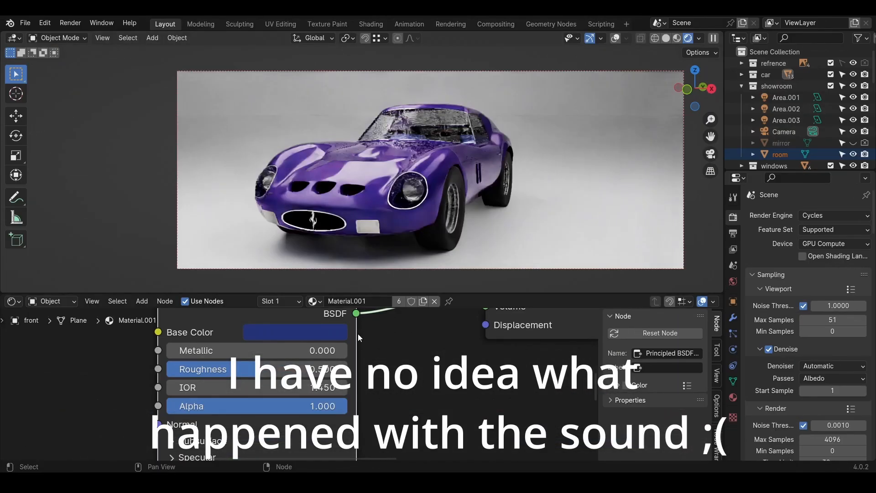
pyautogui.scroll(-2, 354, 333)
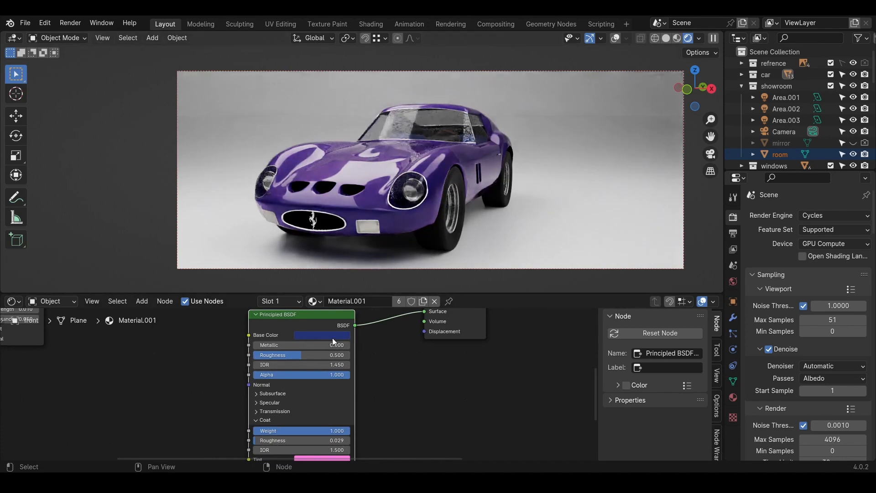
pyautogui.keyDown('shift'); pyautogui.scroll(-2, 341, 333); pyautogui.keyUp('shift')
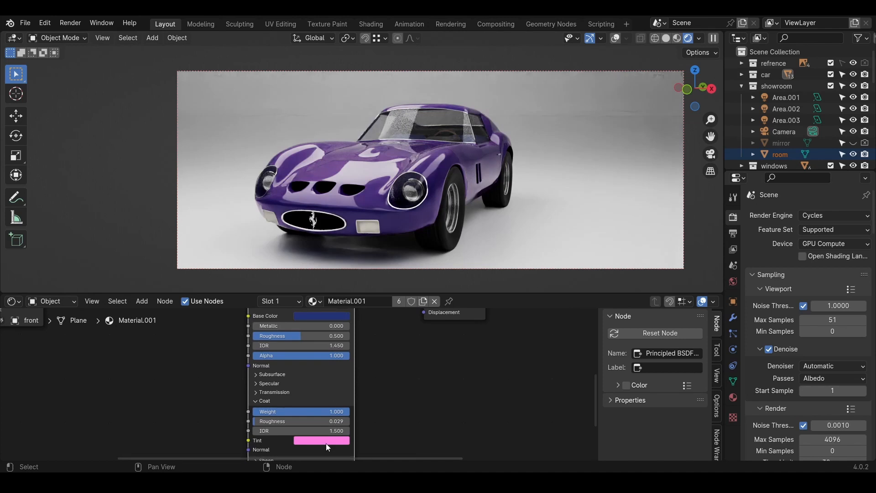
pyautogui.click(330, 316)
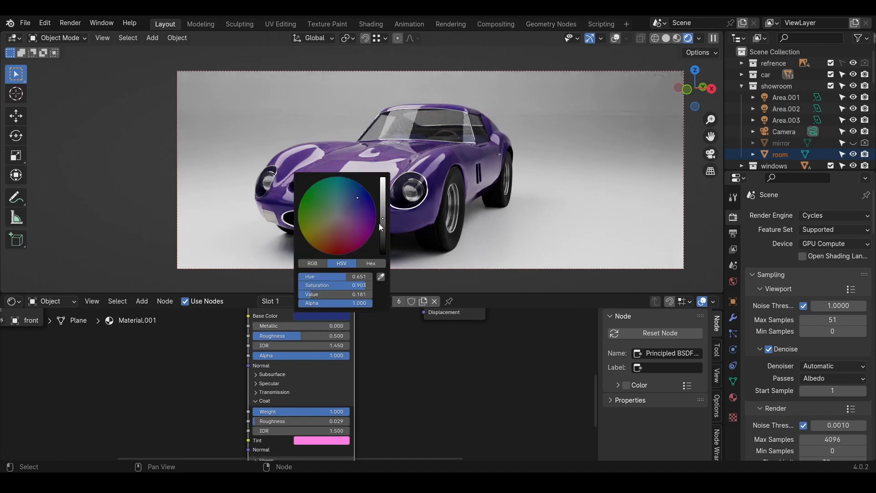
pyautogui.click(327, 439)
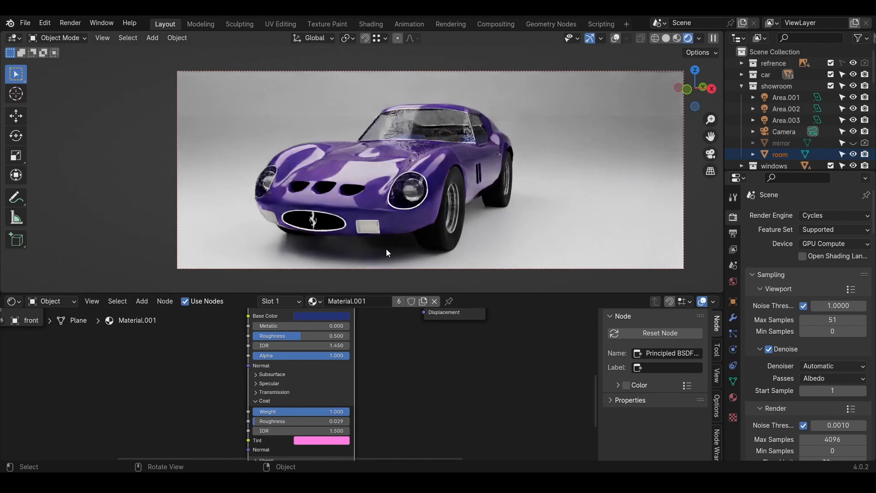
pyautogui.moveTo(320, 440); pyautogui.dragTo(322, 360, button='middle')
pyautogui.scroll(3, 323, 358)
pyautogui.moveTo(391, 334); pyautogui.dragTo(363, 345, button='middle')
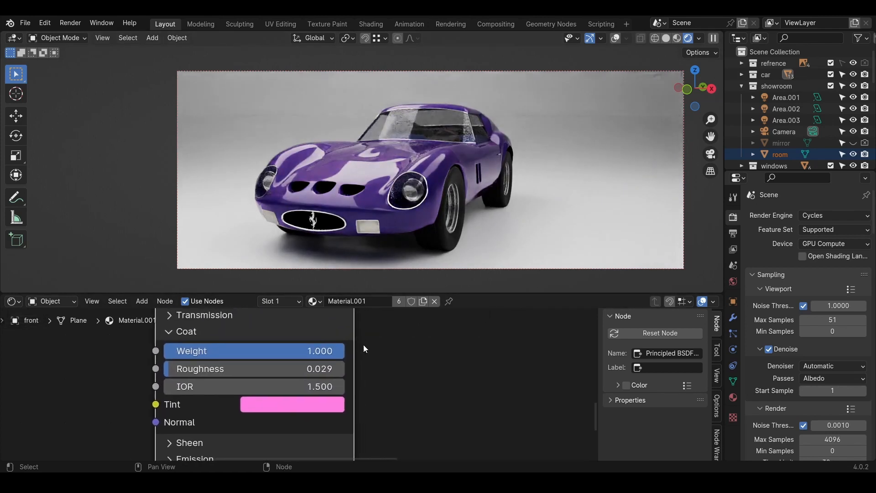